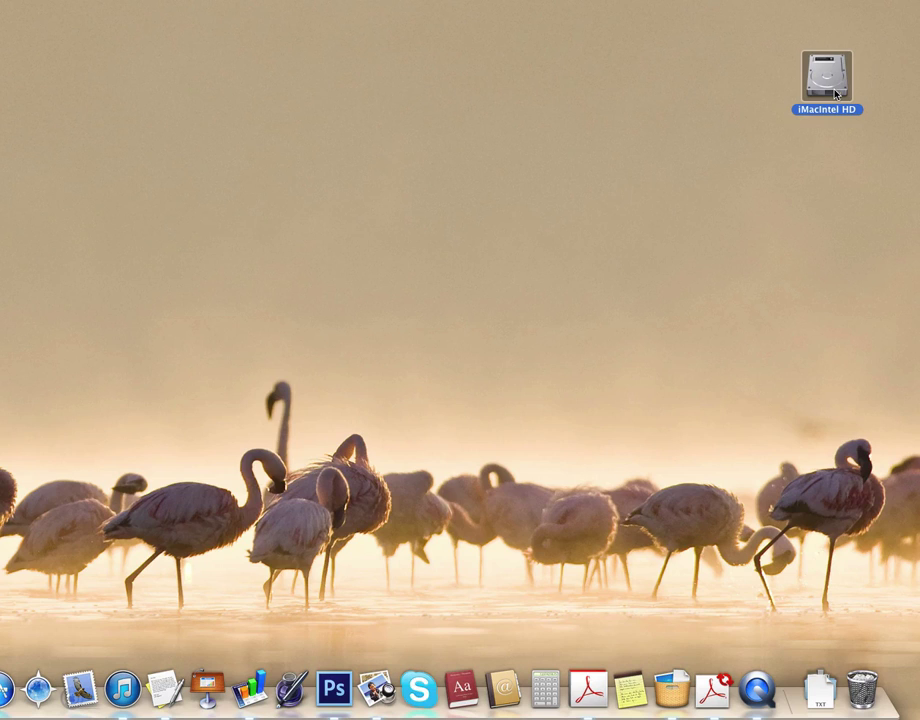
Check the startup-disk-full warning, close it, and empty the Trash from the Dock
click(609, 295)
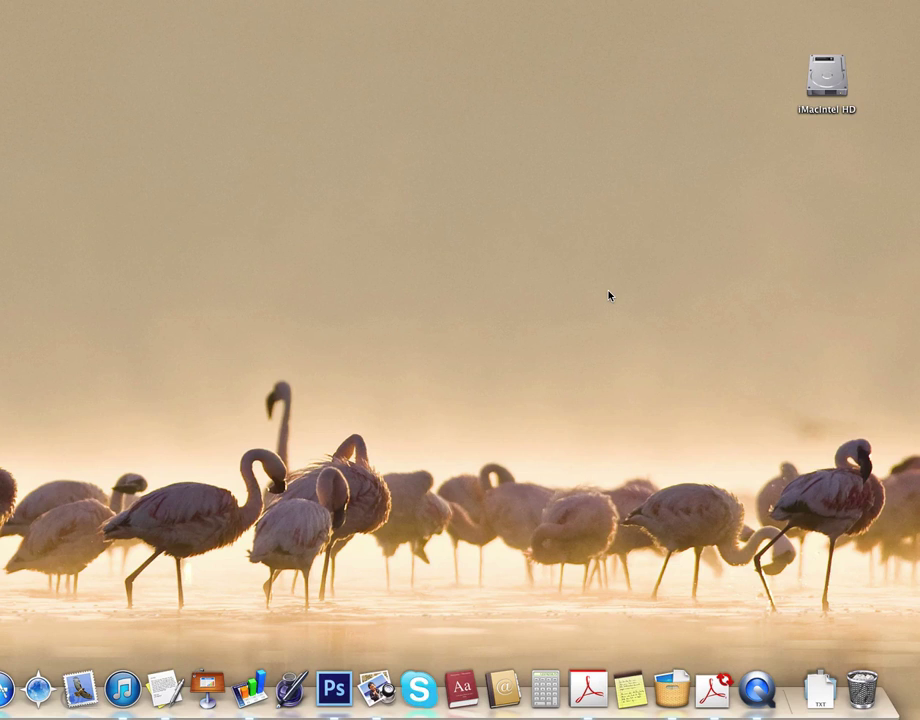
click(376, 688)
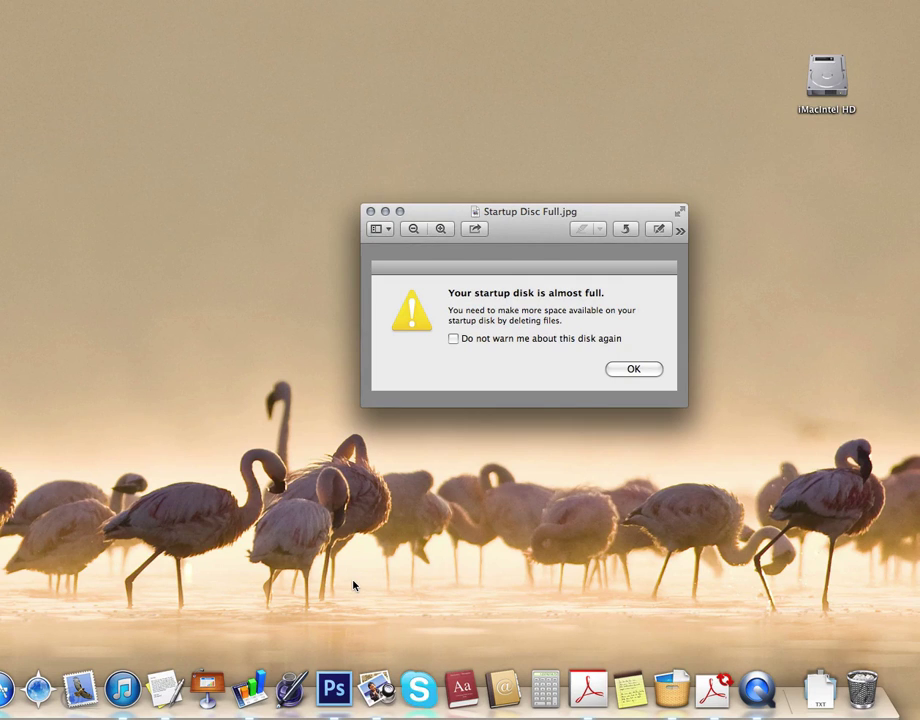
key(super+w)
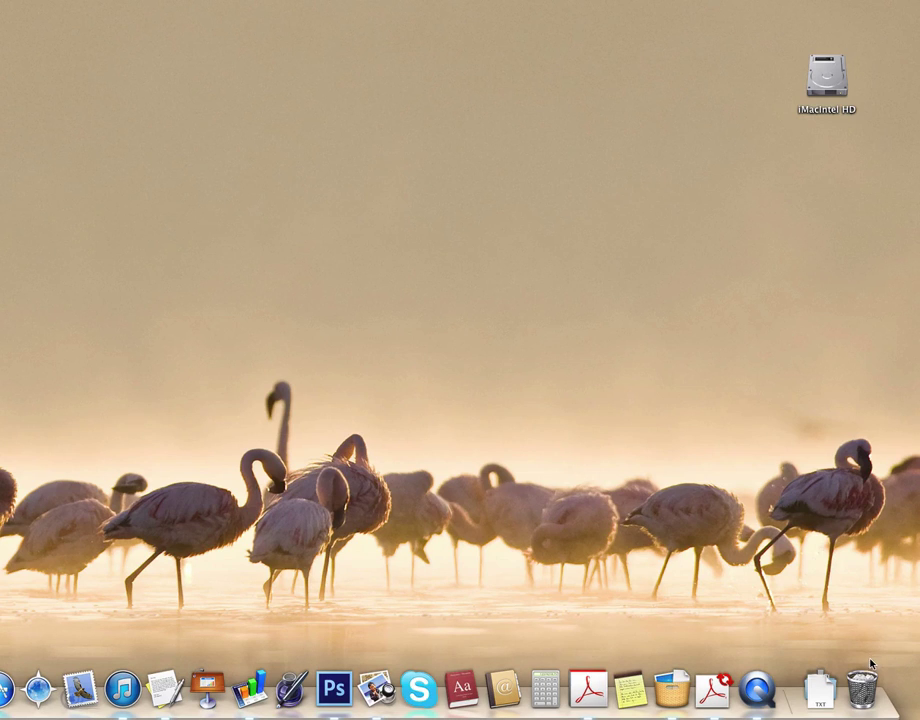
right_click(869, 692)
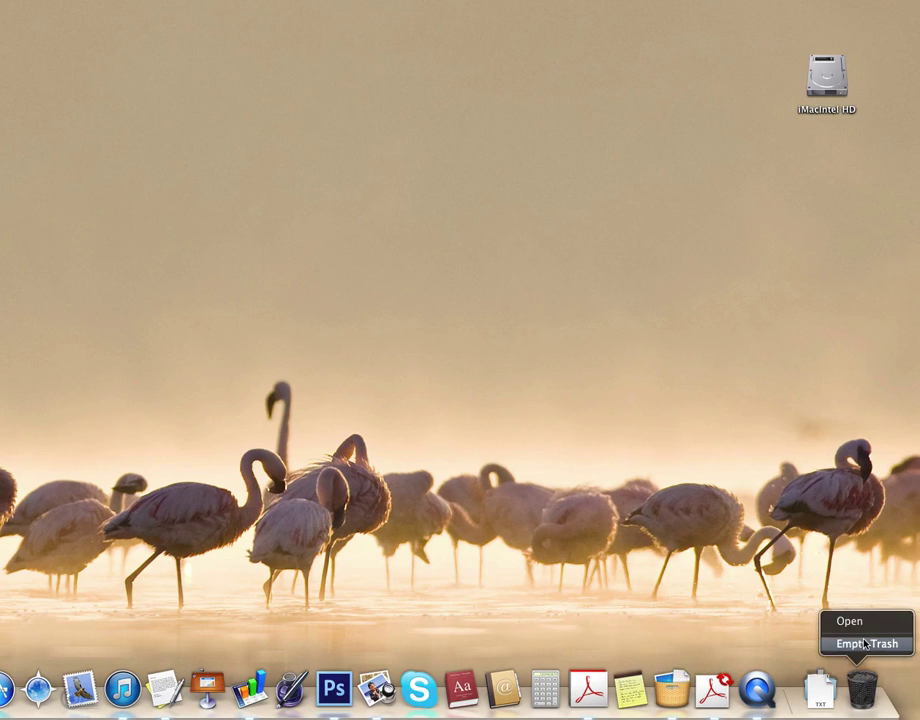
click(865, 644)
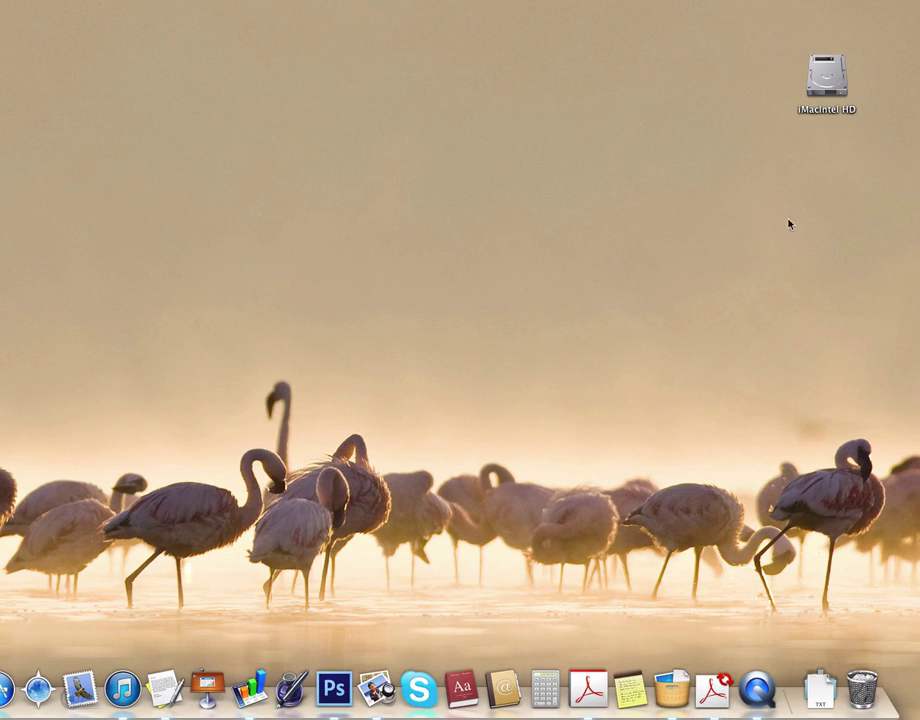
double_click(826, 91)
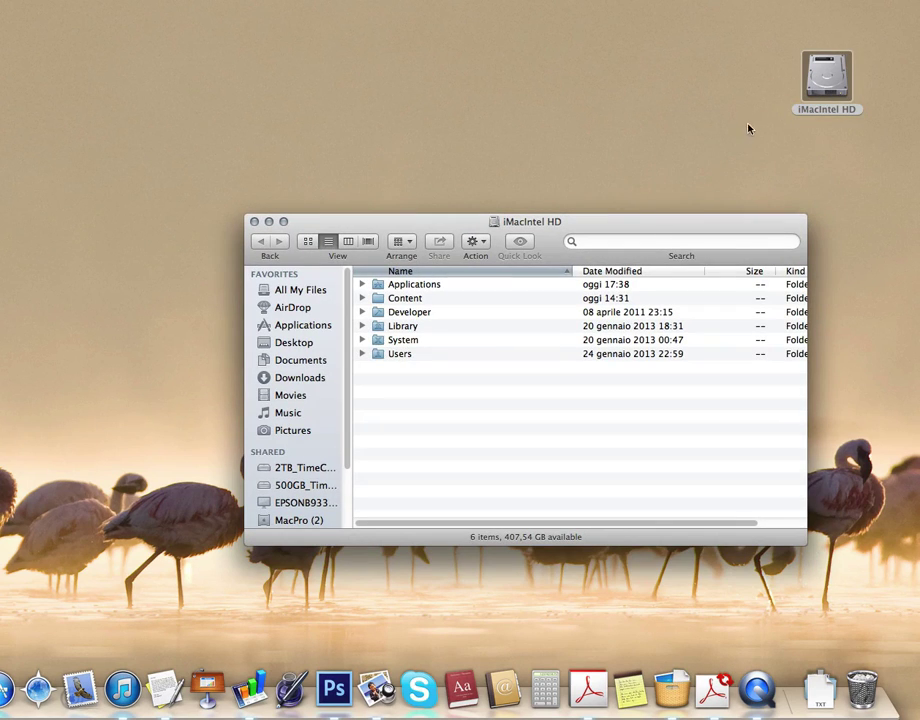
click(296, 378)
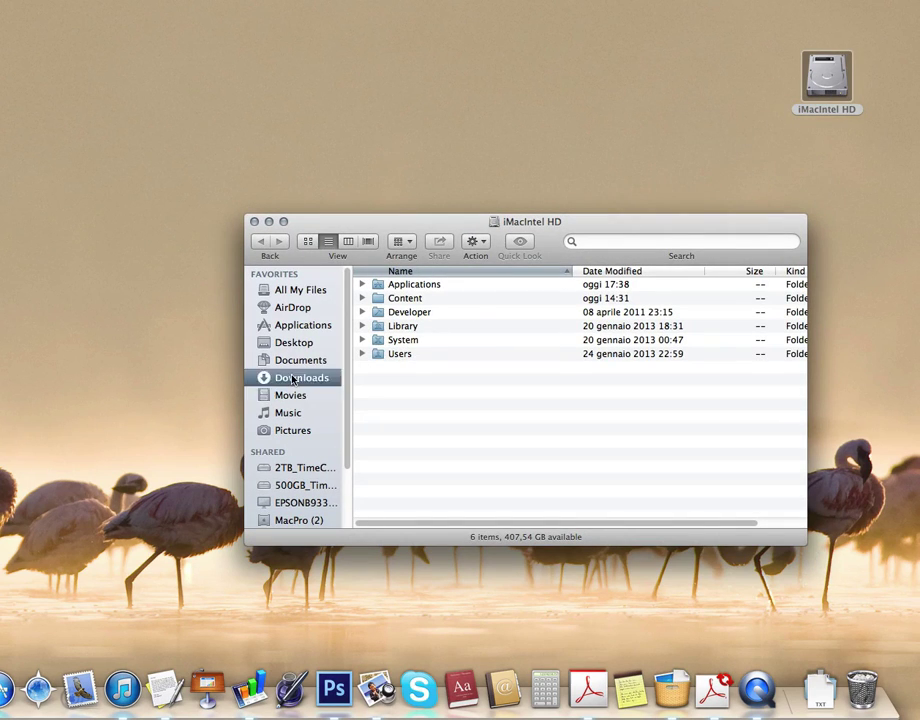
click(295, 345)
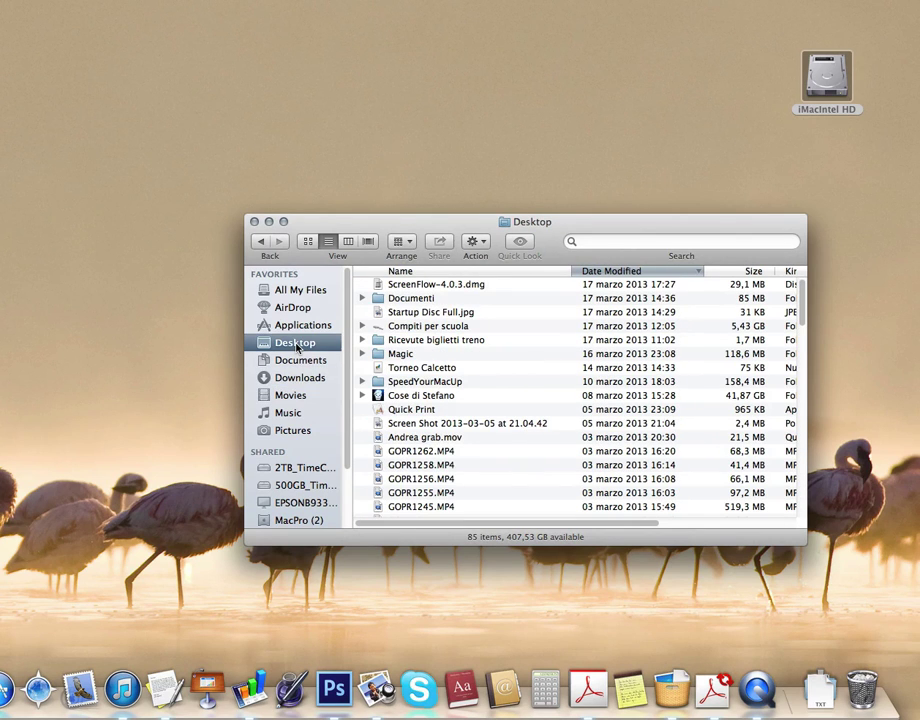
click(300, 400)
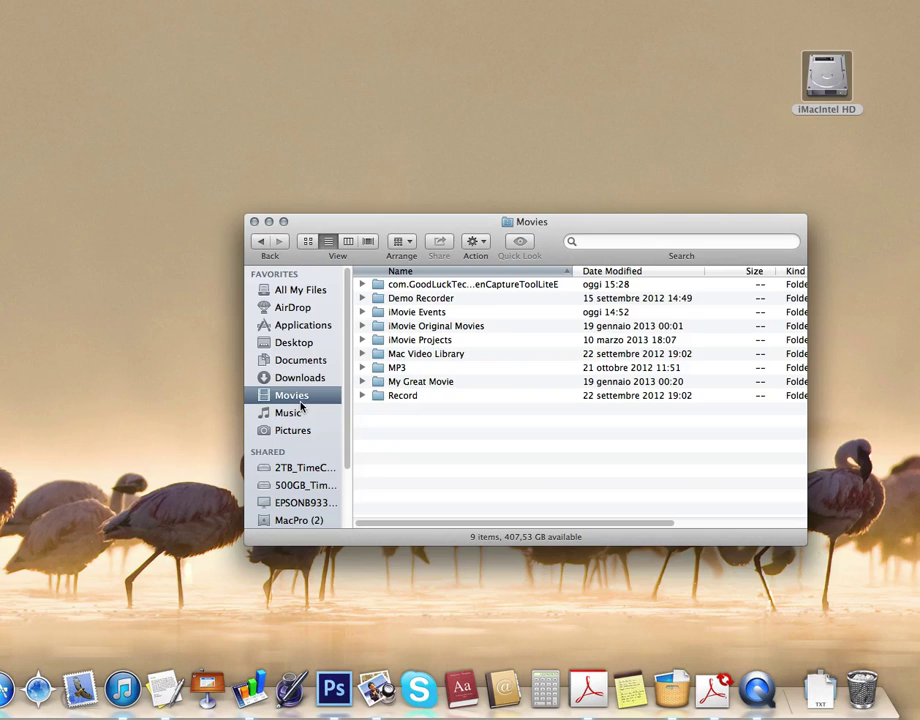
click(254, 222)
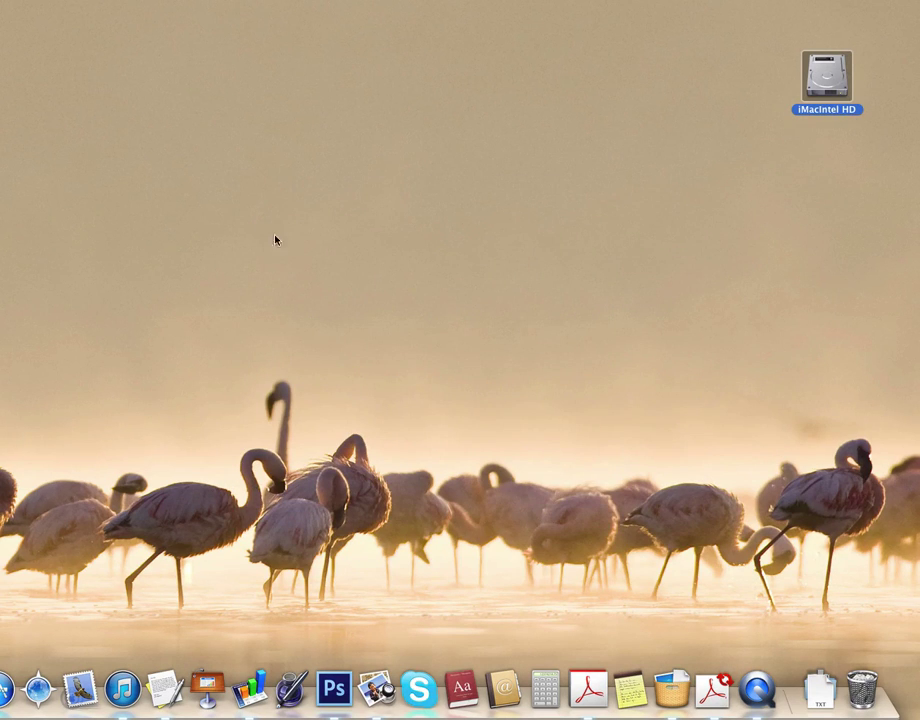
Launch TidyUp and open the Miscellaneous Collection of cleanup tasks like empty files and old caches
click(662, 695)
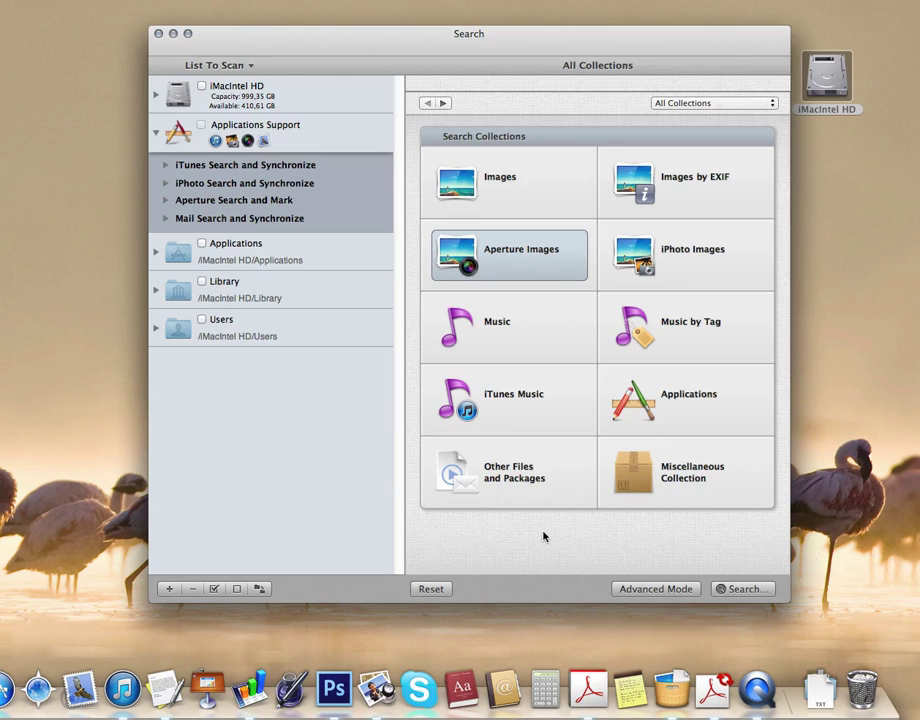
double_click(653, 480)
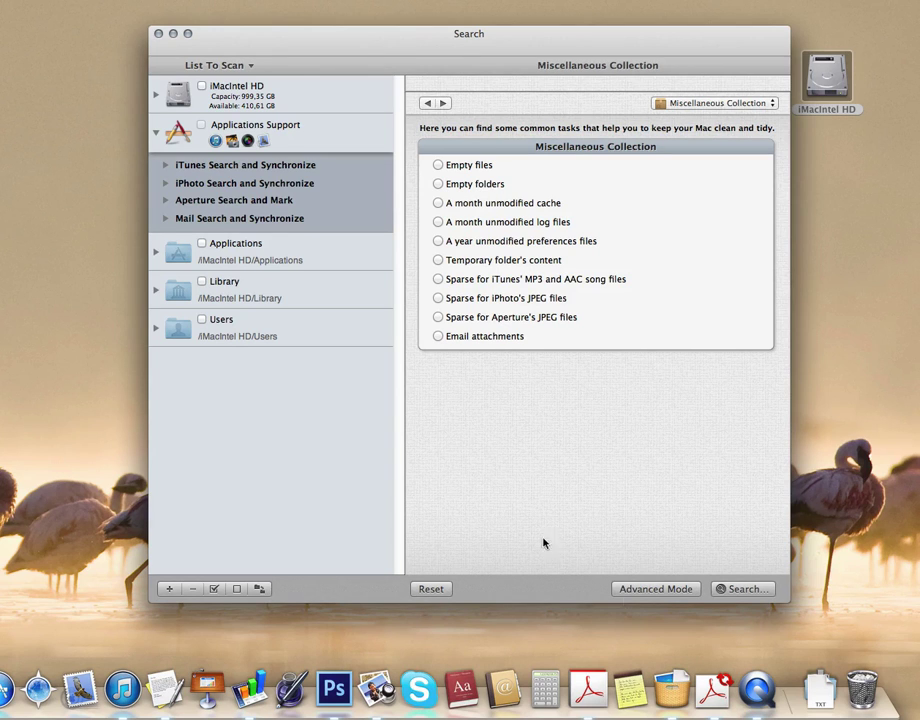
Switch to Advanced Mode to show the size over 200 MB and alias-kind criteria
click(649, 589)
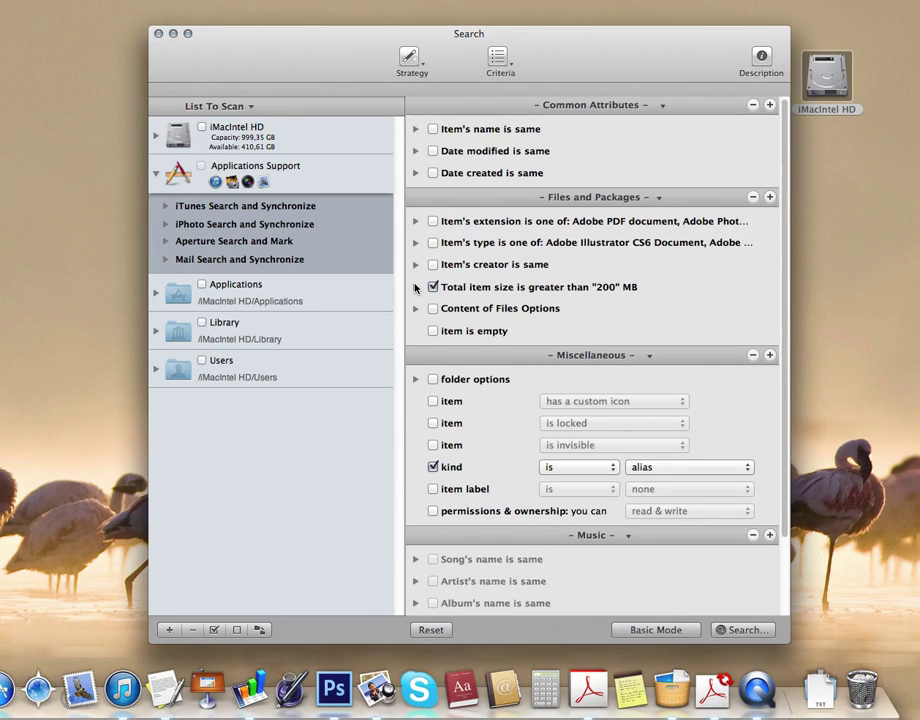
Enable the Item's extension criterion, toggling the Adobe Photoshop Large Document file kind
click(416, 287)
click(416, 287)
click(707, 470)
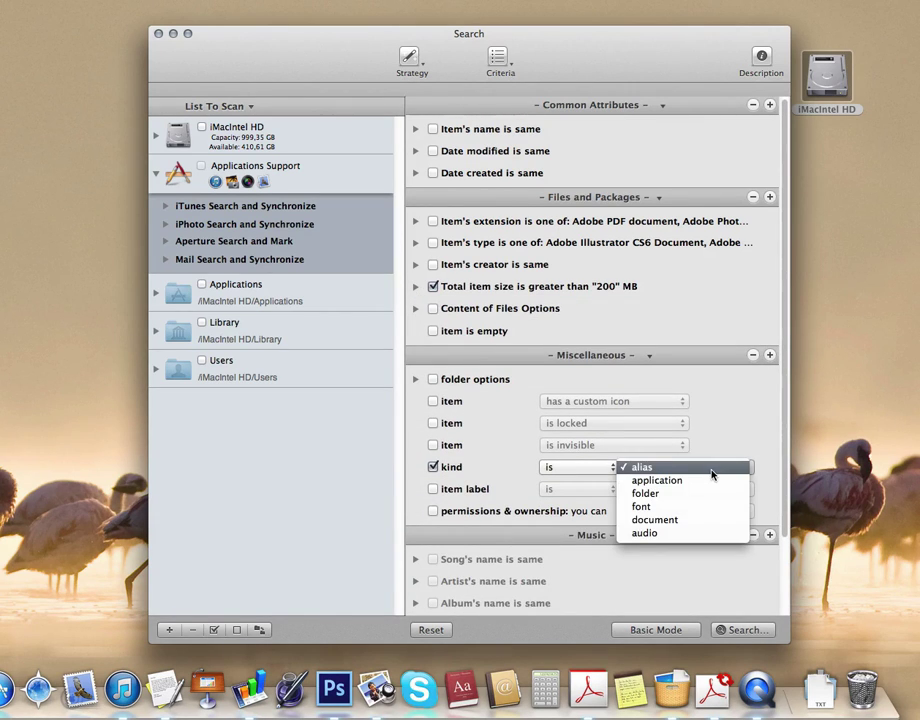
click(697, 438)
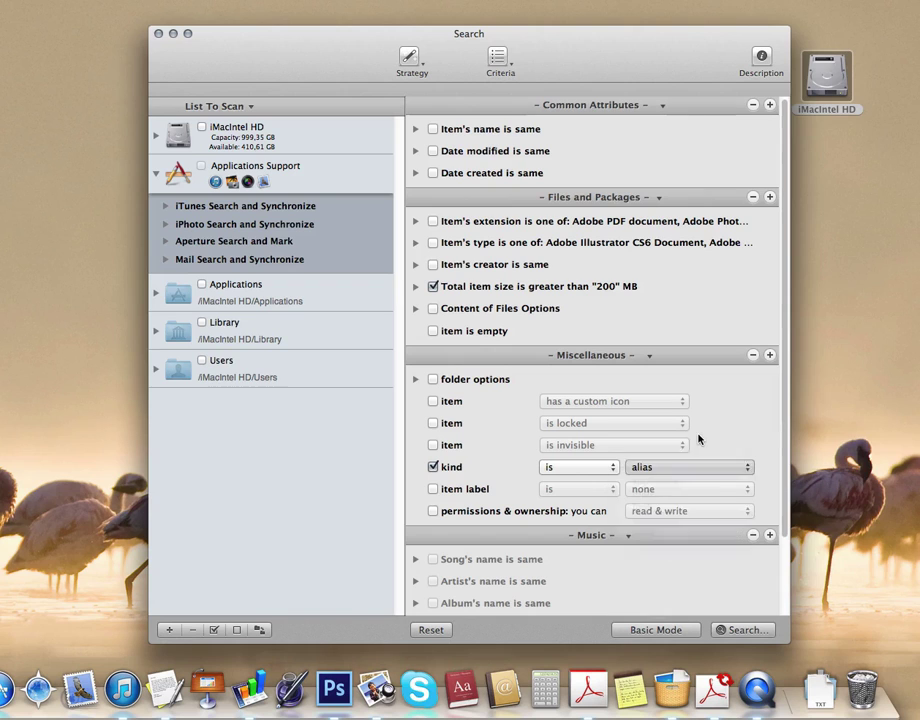
click(414, 221)
click(414, 222)
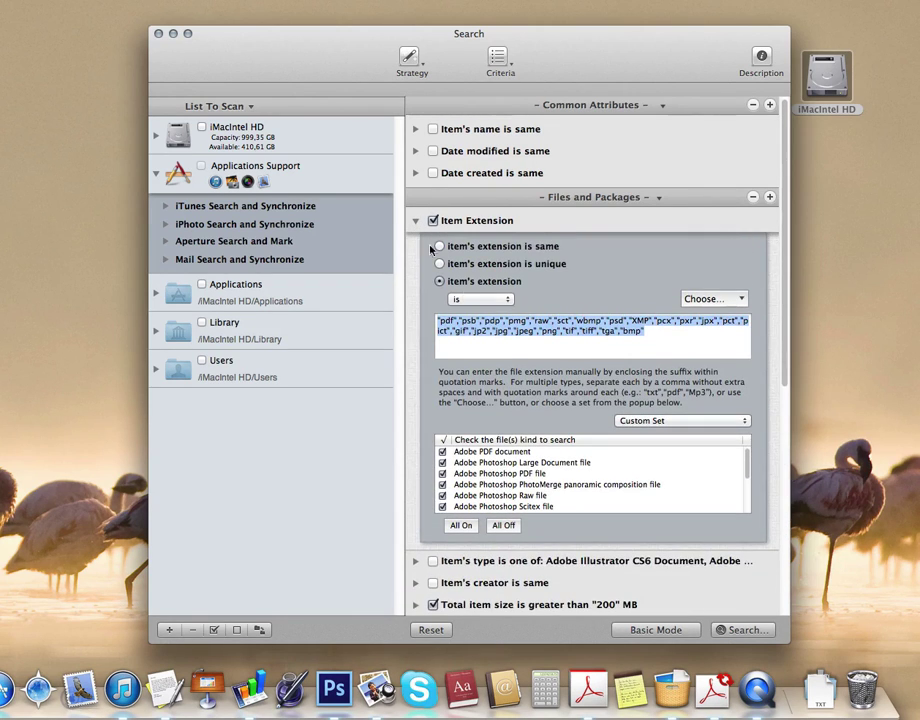
click(462, 462)
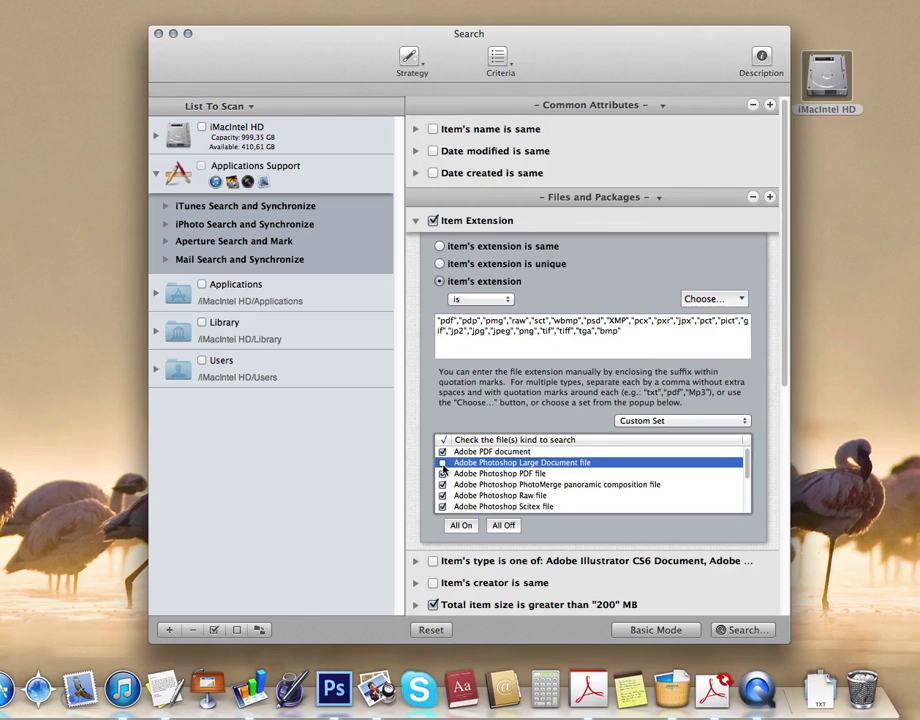
click(415, 221)
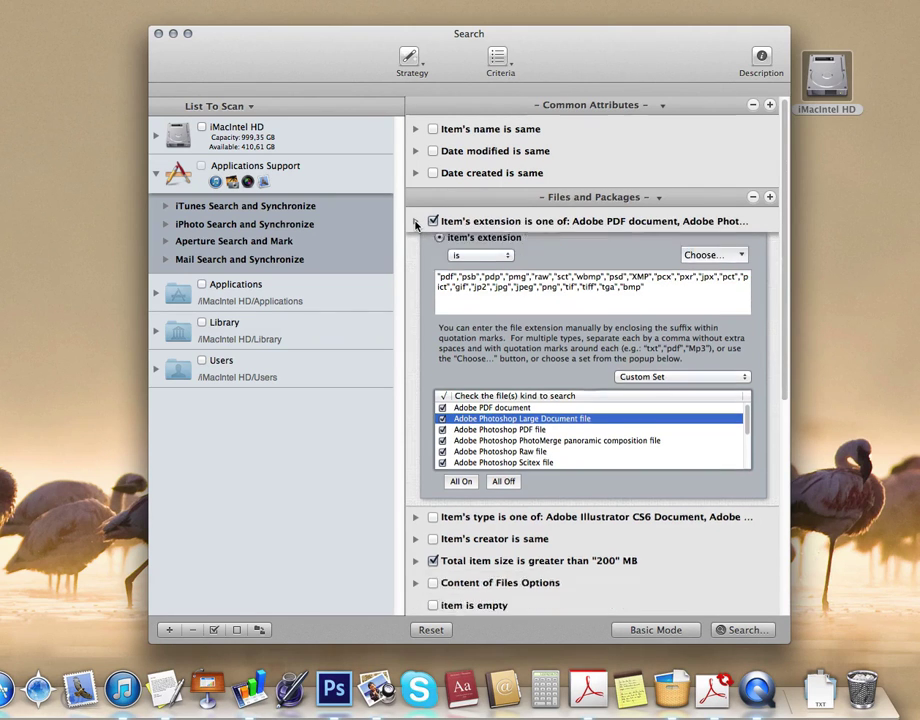
Enable the Item's type criterion using the QuickTime documents type set
click(415, 243)
click(724, 322)
click(726, 349)
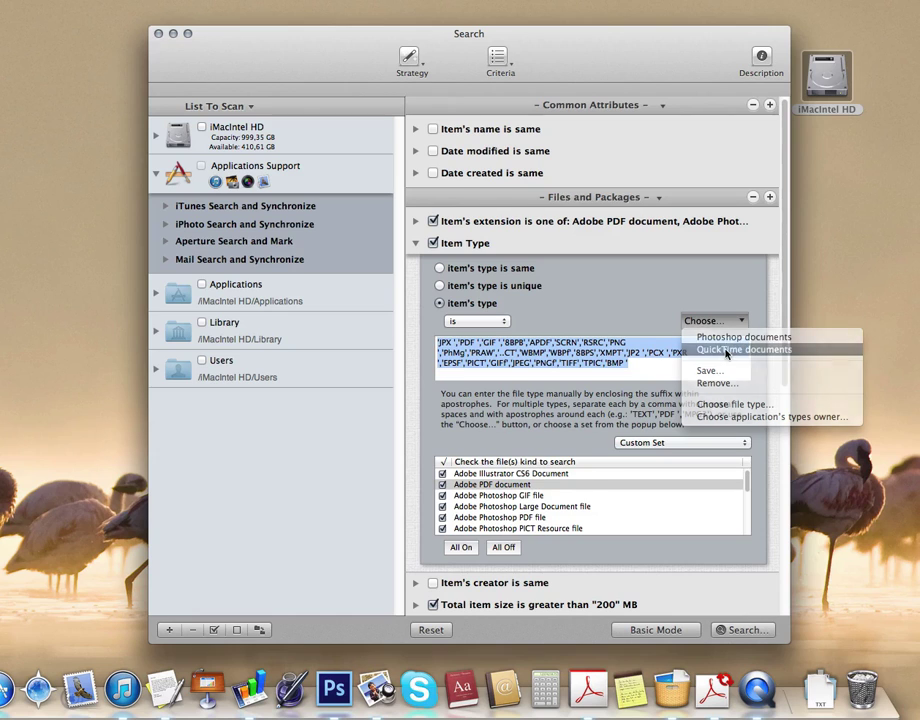
click(416, 245)
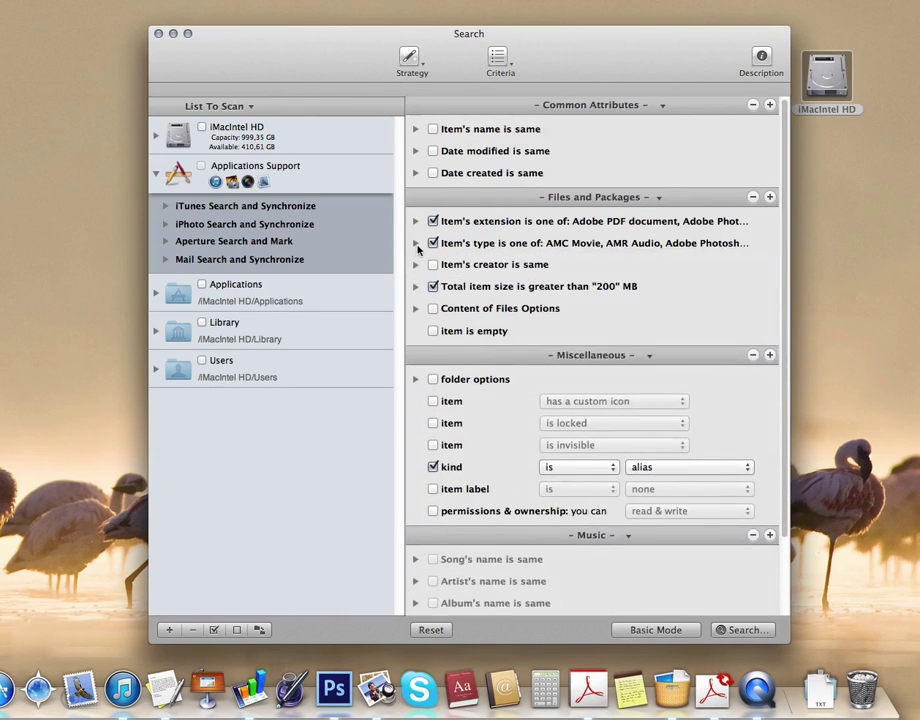